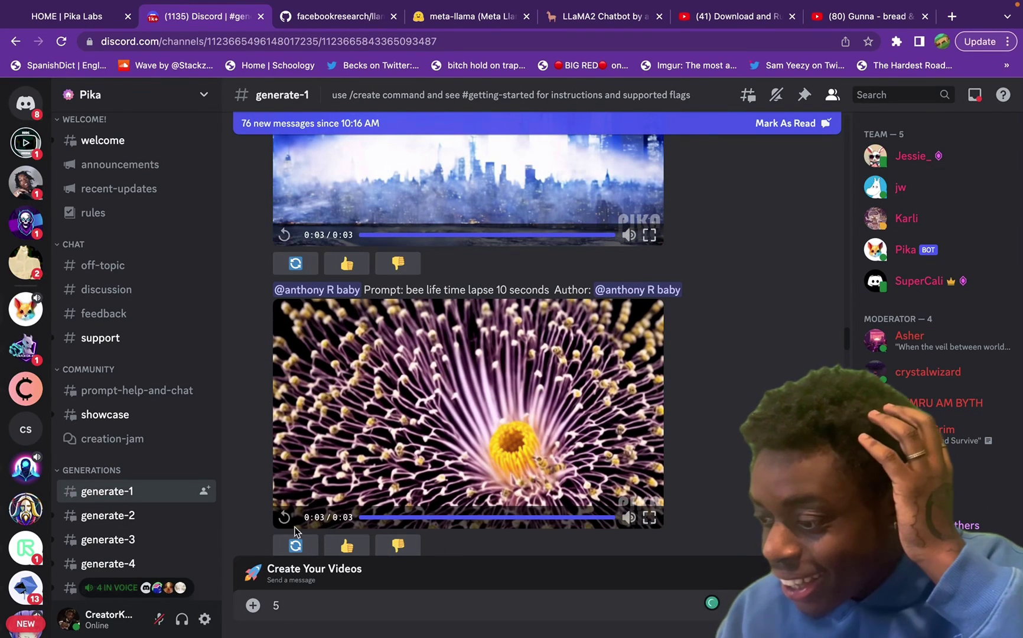
# Step: Play the Santa's sleigh video in generate-1 and the genshin dancing video in generate-2
pyautogui.scroll(3, 295, 530)
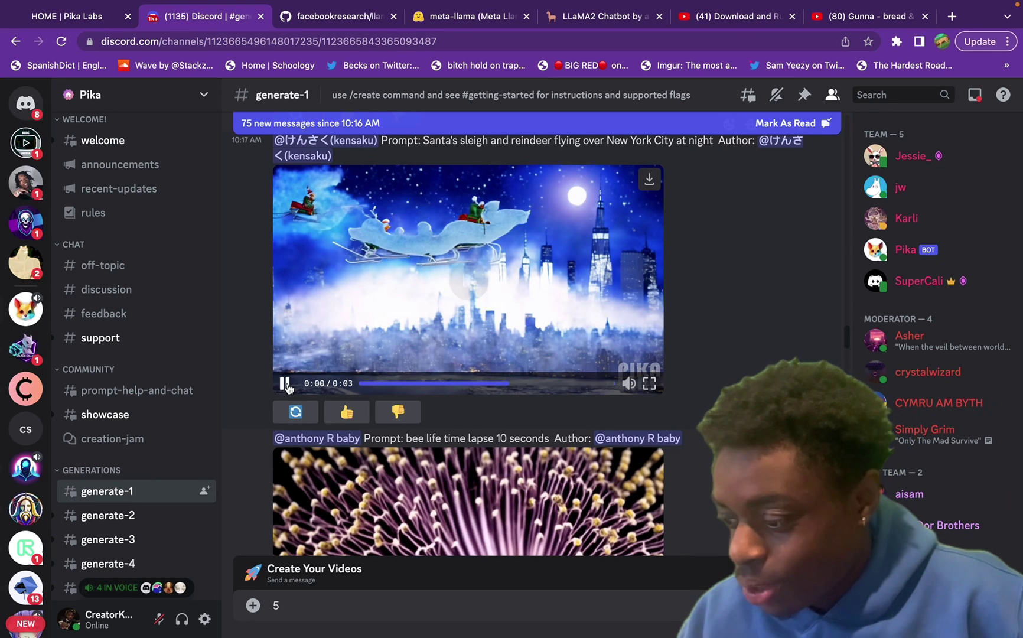
pyautogui.click(286, 384)
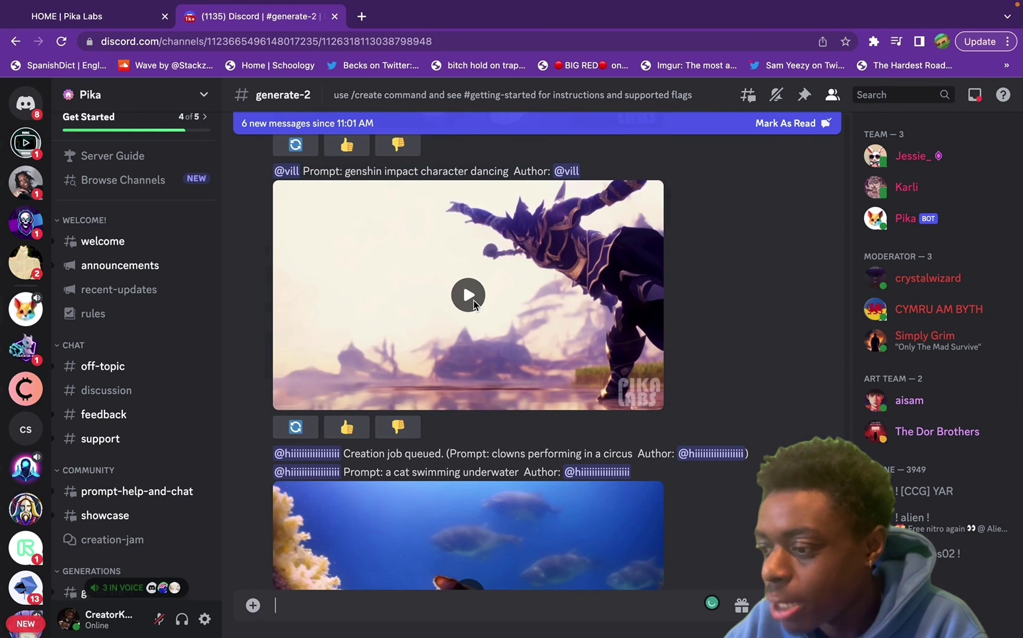
pyautogui.click(610, 287)
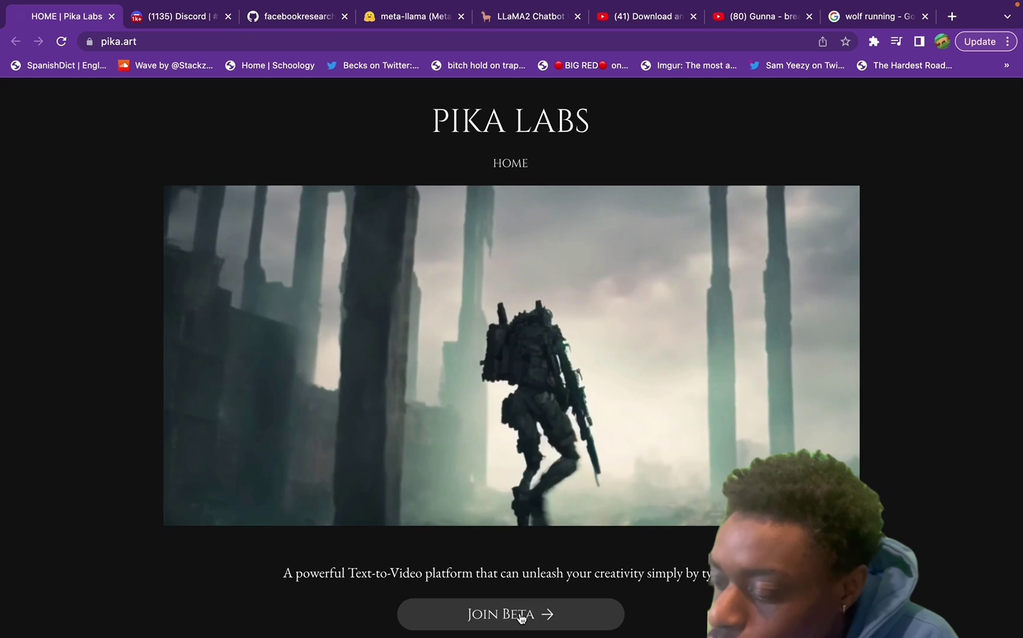
# Step: Follow pika.art's Join Beta link to the Pika Discord server invite
pyautogui.click(520, 614)
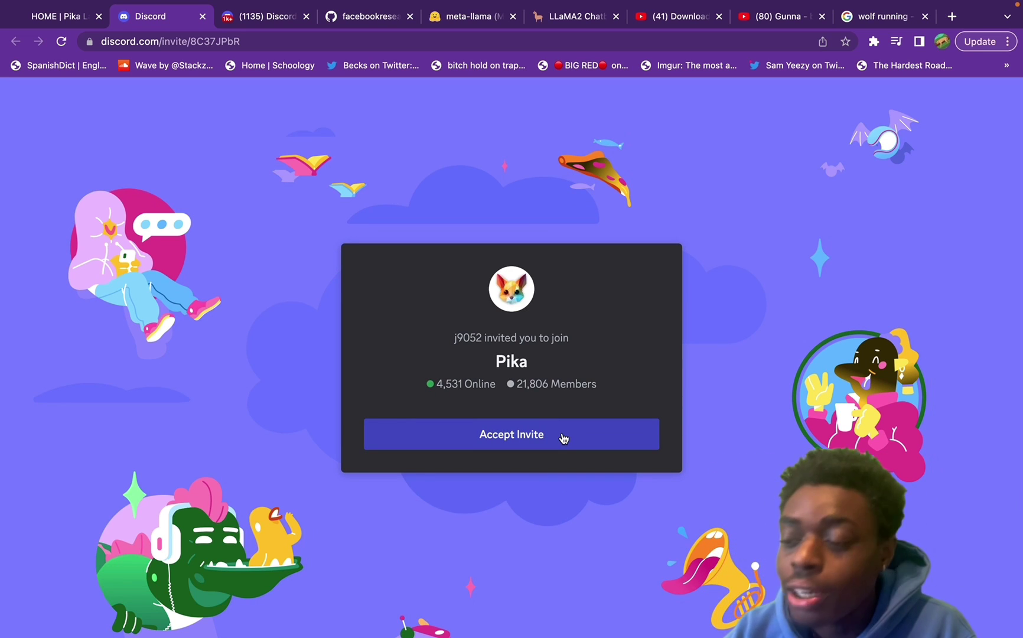
# Step: Accept the Pika server invite and open the generate-1 channel under GENERATIONS
pyautogui.click(563, 437)
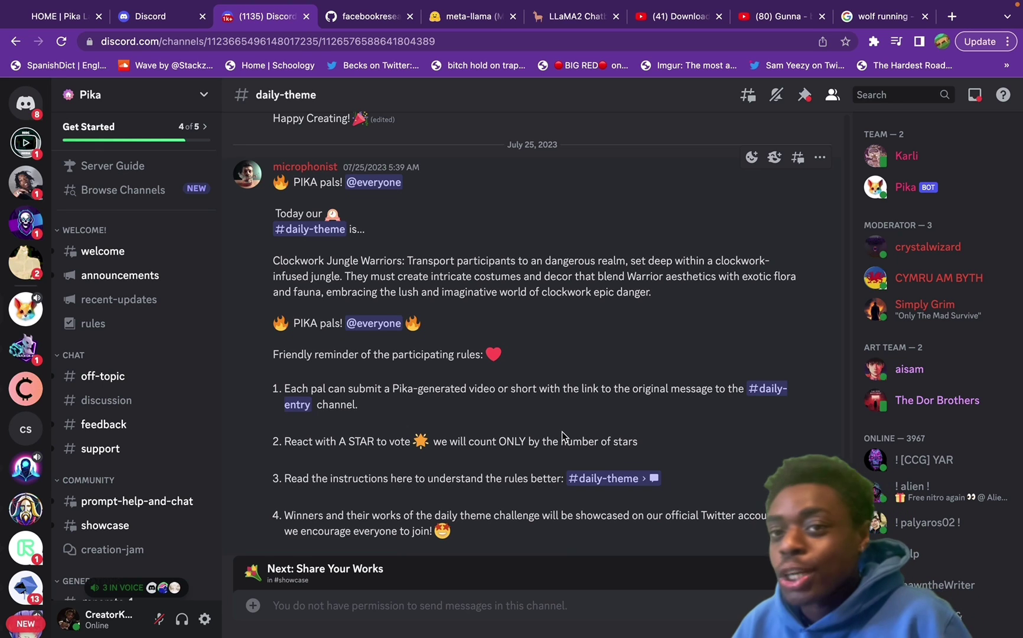
pyautogui.scroll(-3, 122, 357)
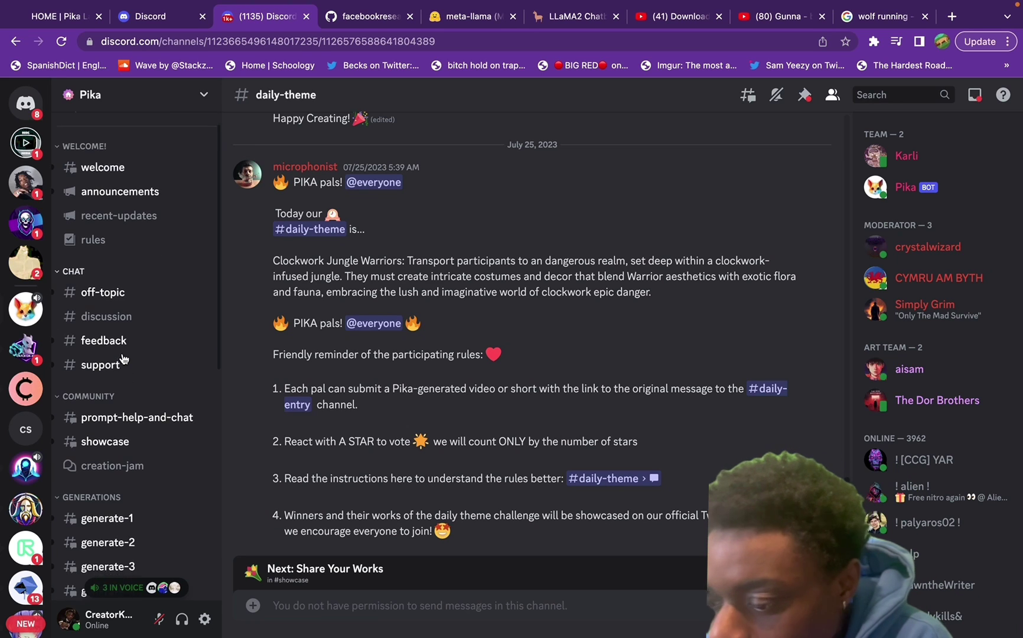
pyautogui.moveTo(123, 359)
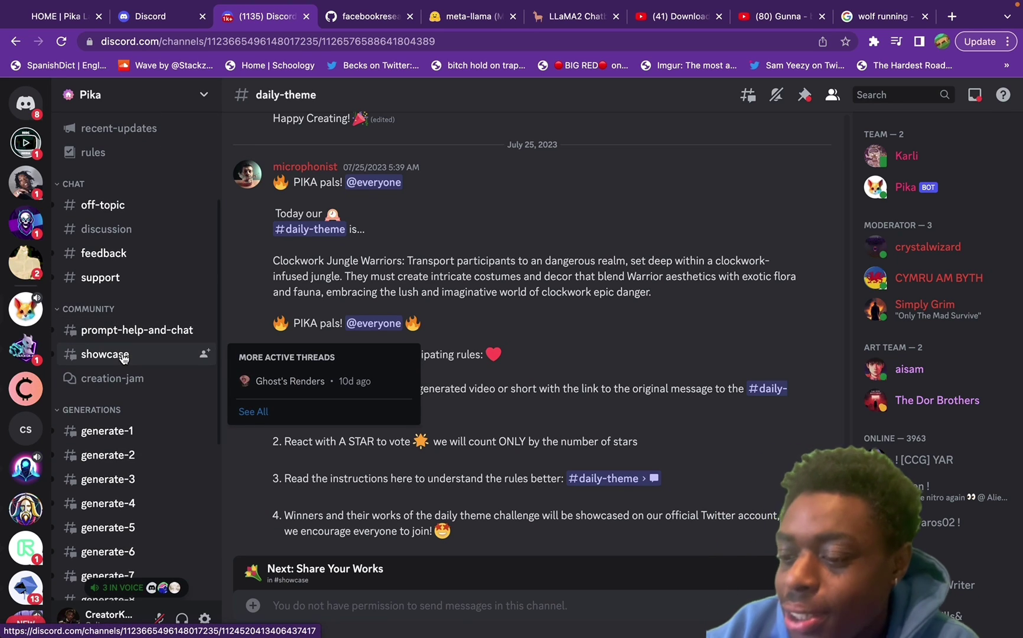
pyautogui.scroll(-1, 123, 358)
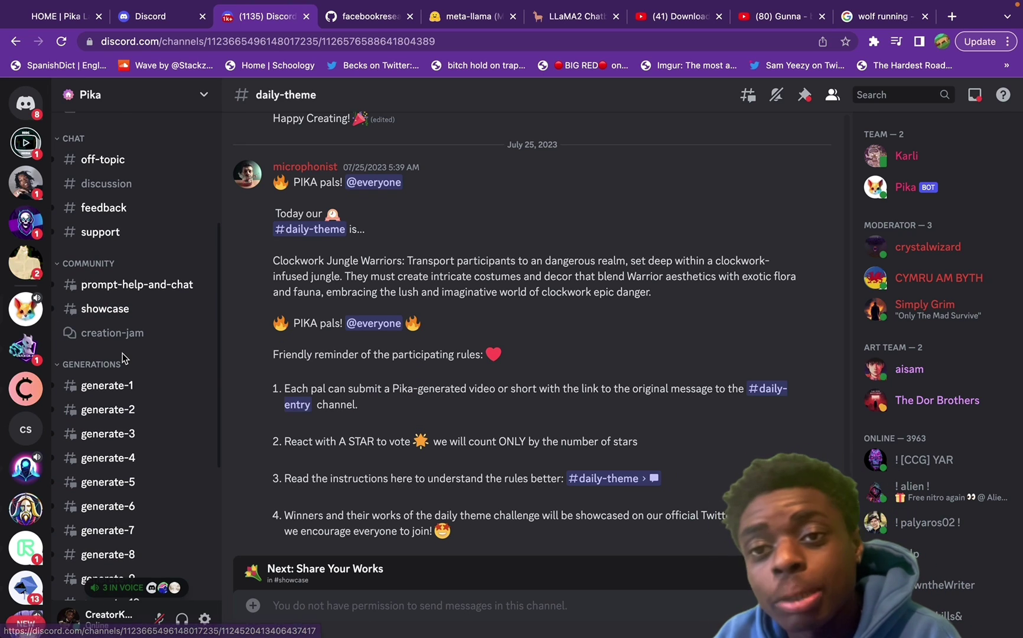
pyautogui.scroll(5, 123, 357)
pyautogui.moveTo(134, 520)
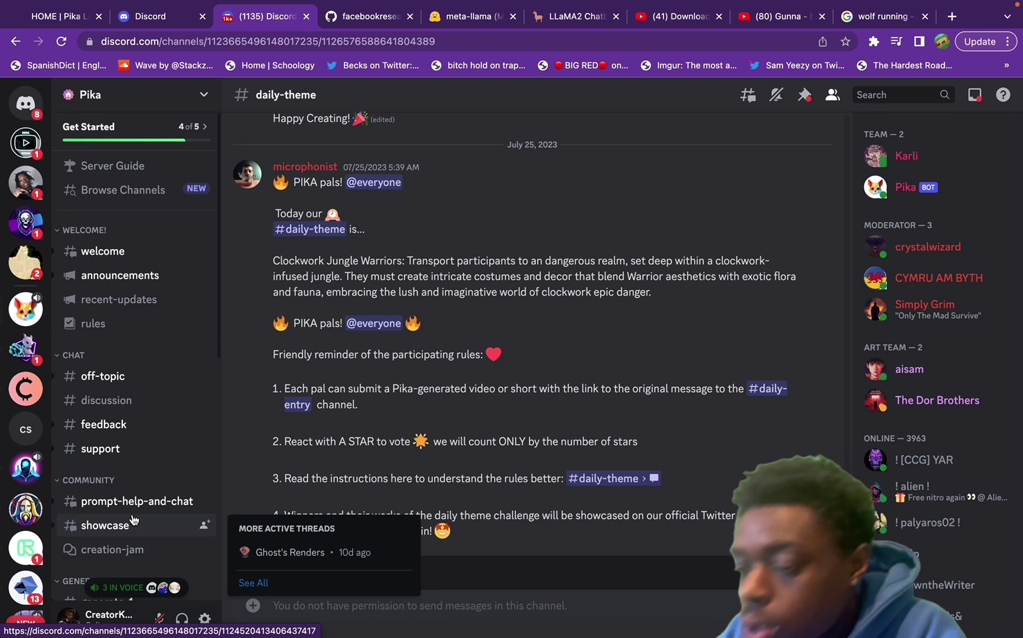
pyautogui.scroll(-3, 127, 502)
pyautogui.click(123, 485)
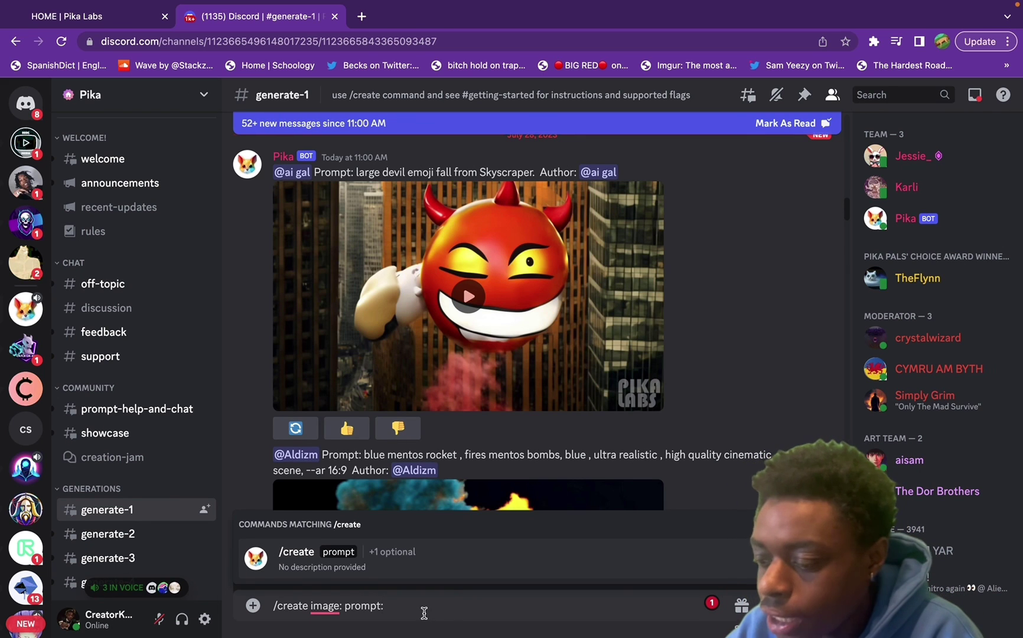
# Step: Submit /create with wolfy.jpeg attached and the prompt 'wolf running'
pyautogui.press('Return')
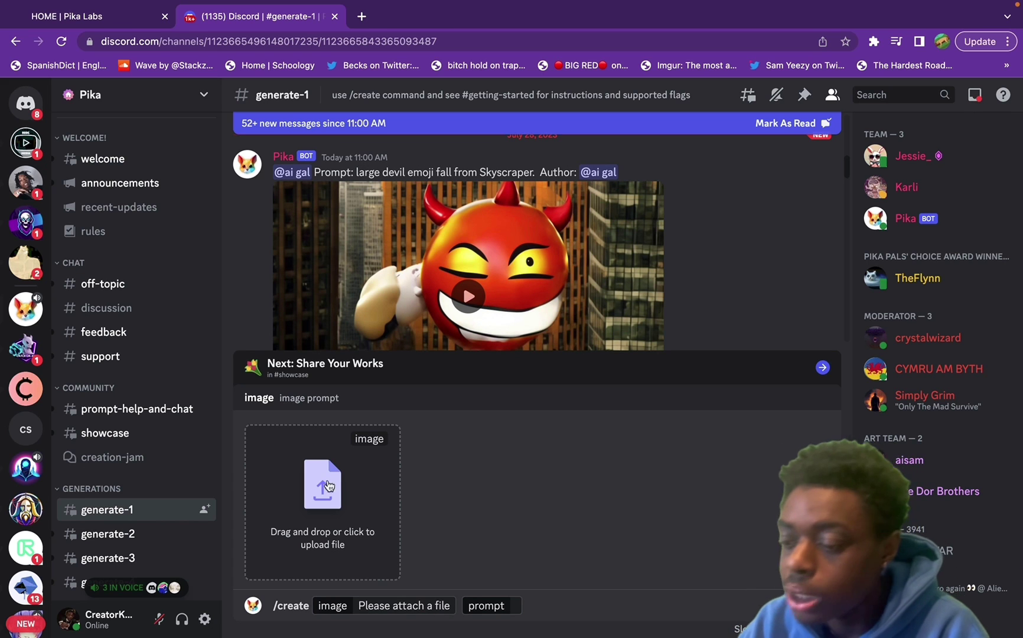
pyautogui.click(366, 486)
pyautogui.click(444, 225)
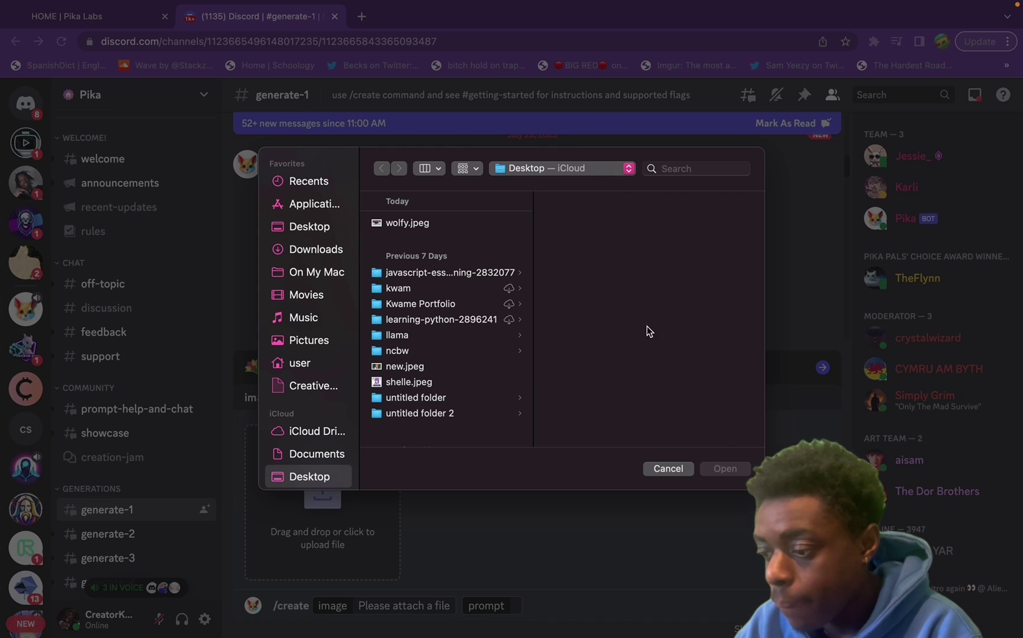
pyautogui.click(738, 469)
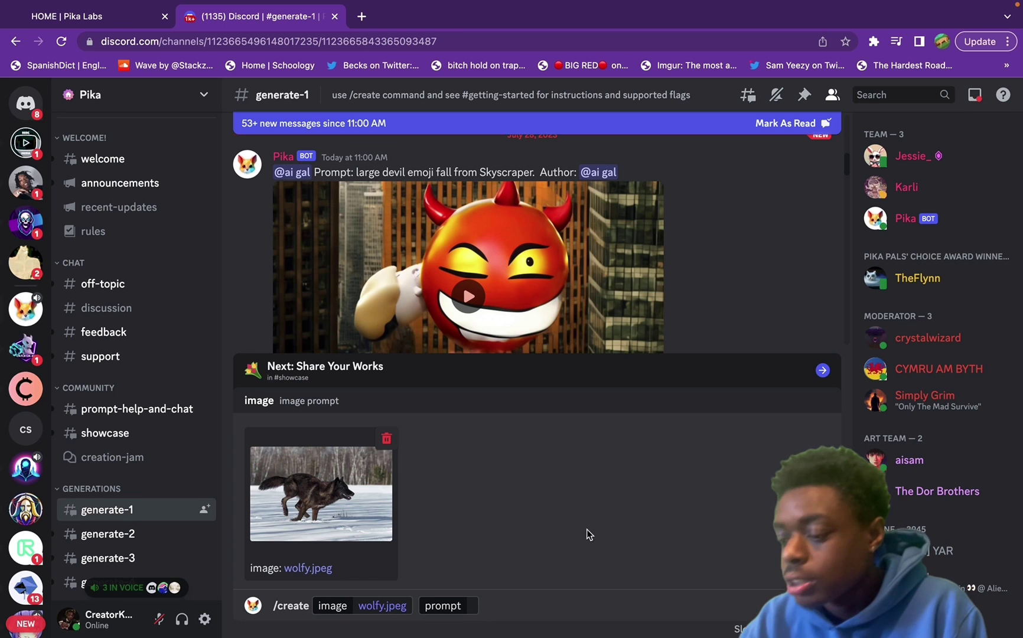
pyautogui.click(484, 599)
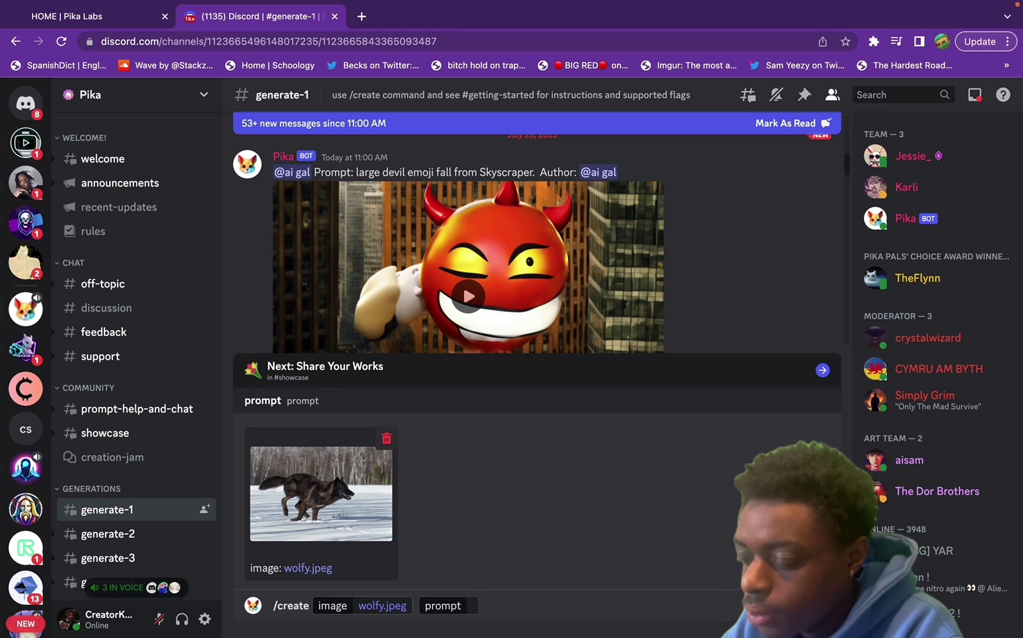
pyautogui.write('wolf running')
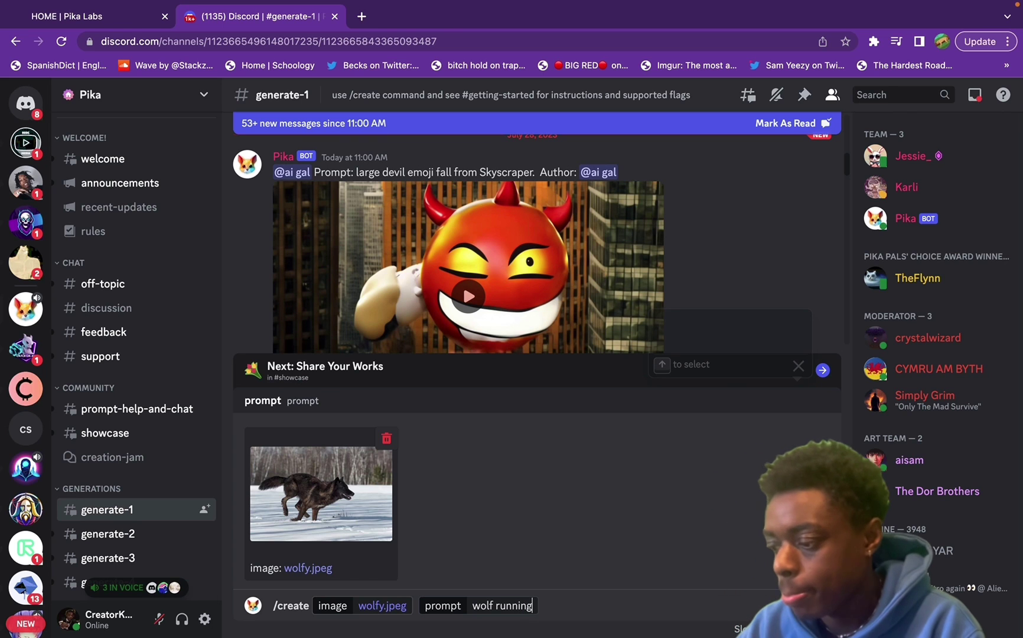
pyautogui.press('Return')
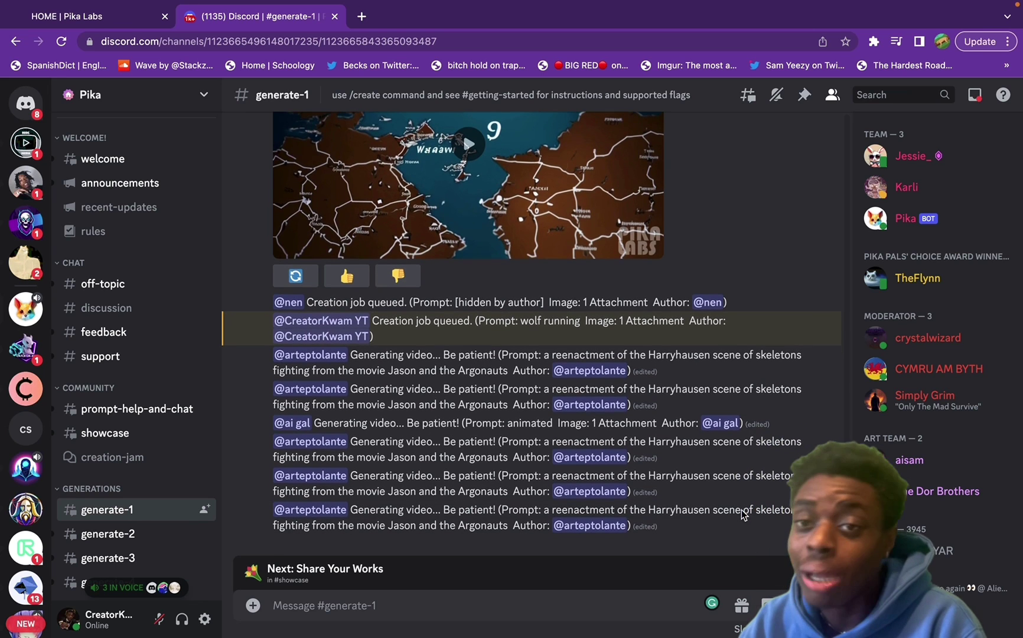
# Step: Start a thread named 'kg' on the wolf running video and replay the video there
pyautogui.scroll(-10, 762, 355)
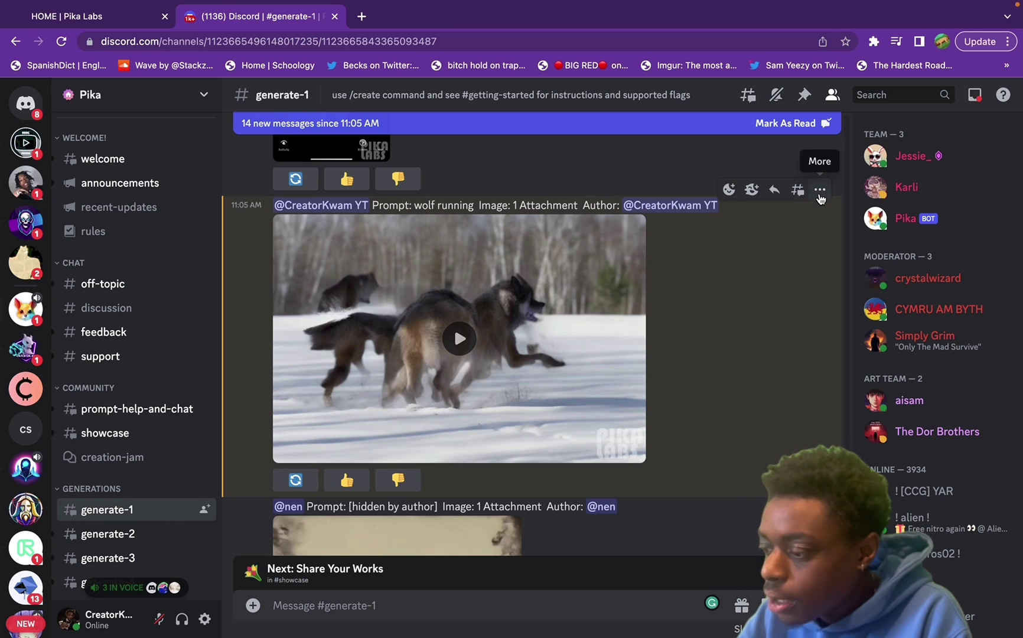
pyautogui.click(819, 190)
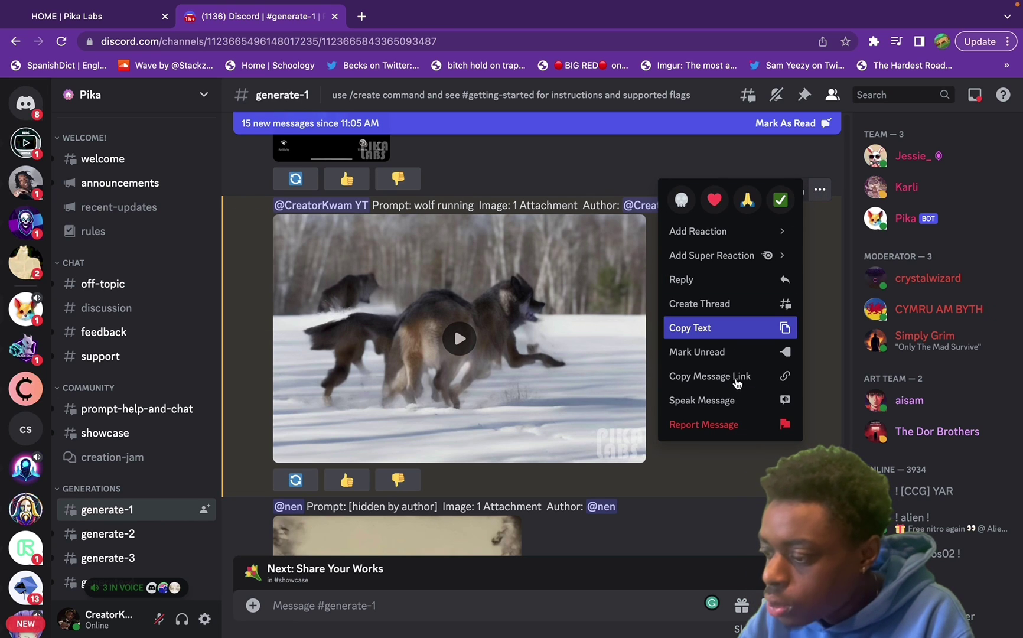
pyautogui.click(728, 304)
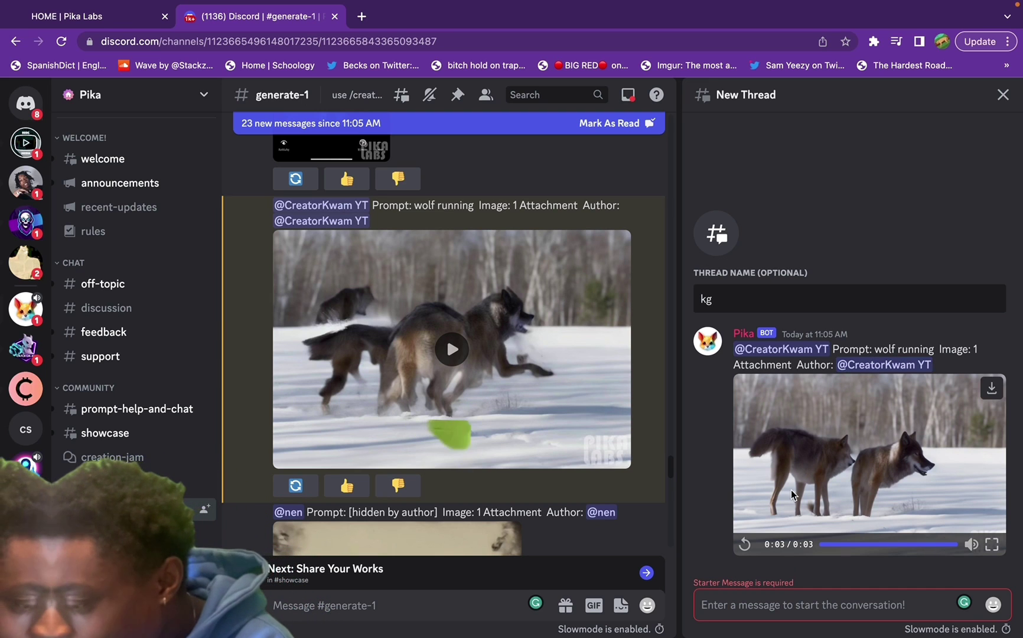
pyautogui.click(744, 544)
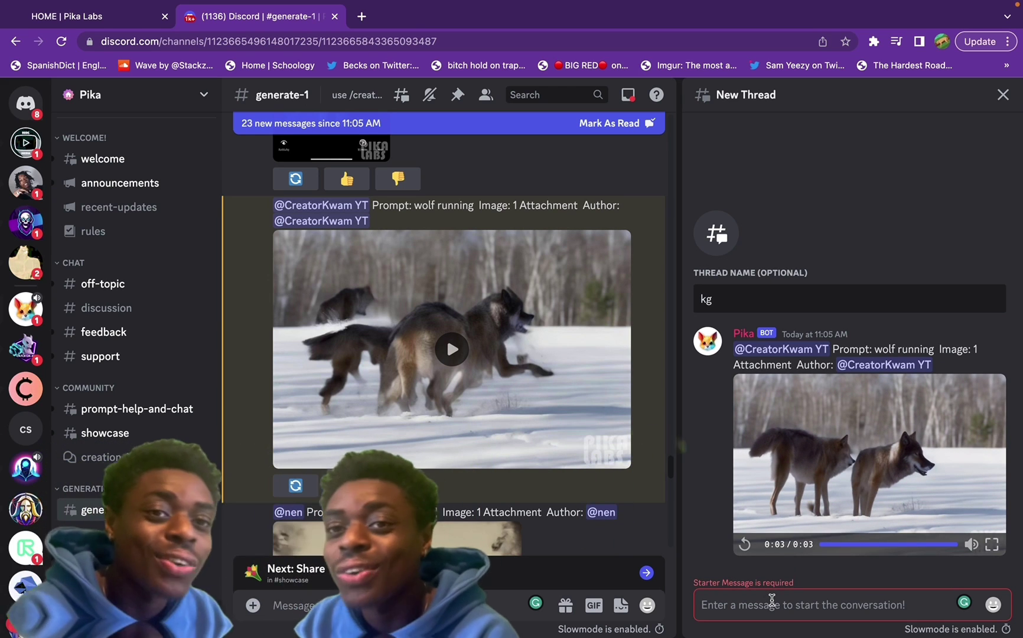
# Step: Send Pika the prompt 'a cat gazing at the stars', then play another user's cat video
pyautogui.write('a can')
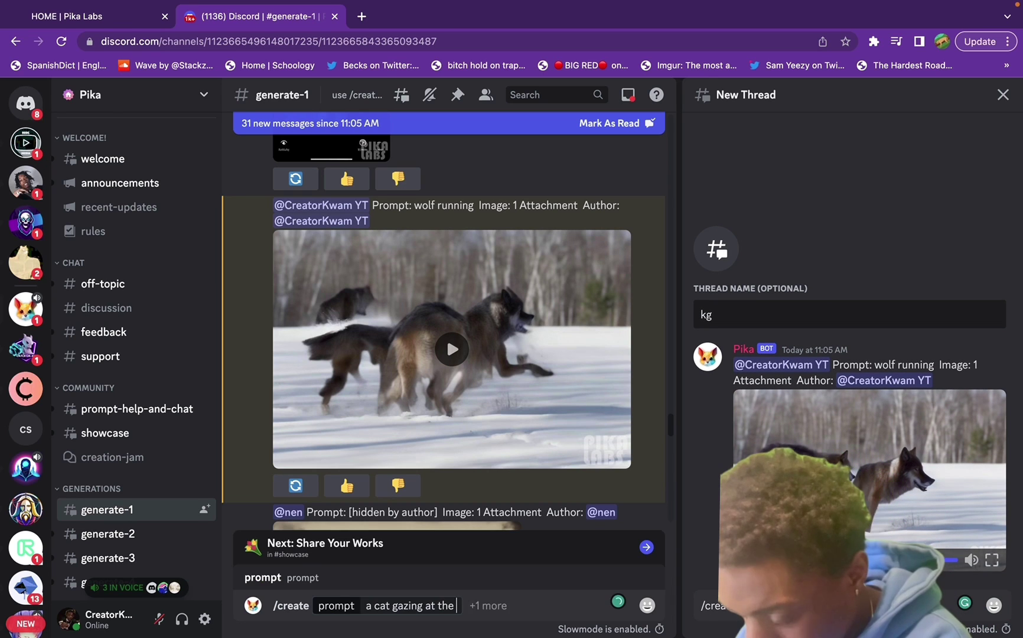
pyautogui.write('sta')
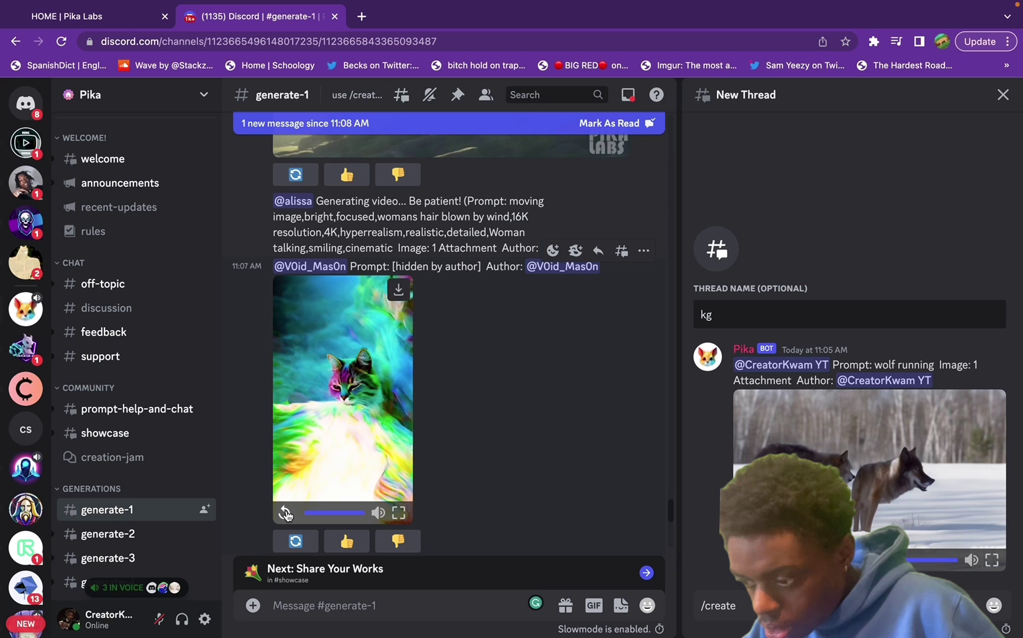
pyautogui.click(285, 514)
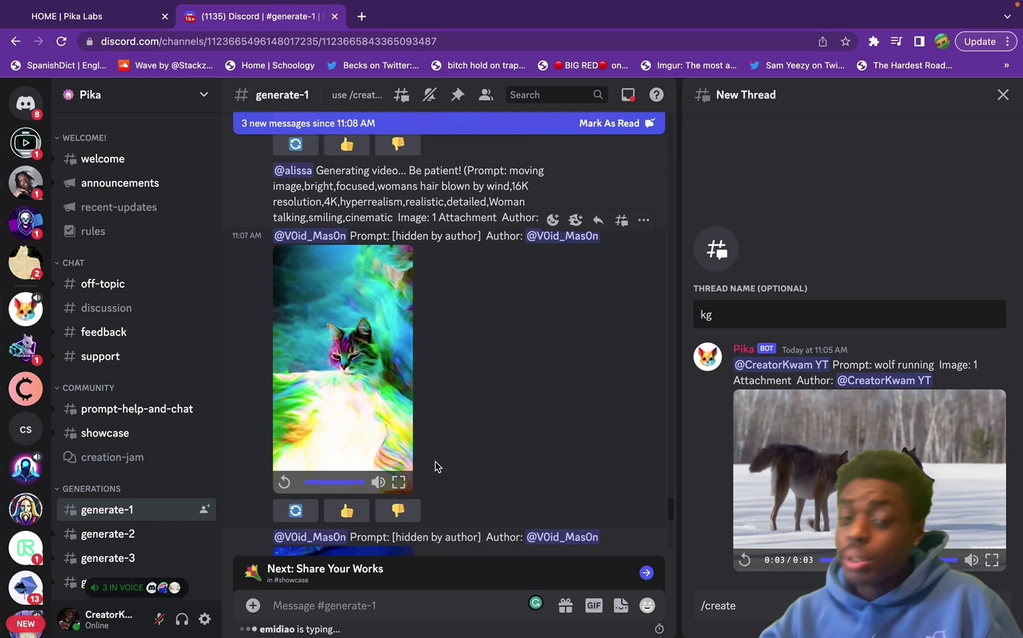
pyautogui.scroll(-8, 435, 467)
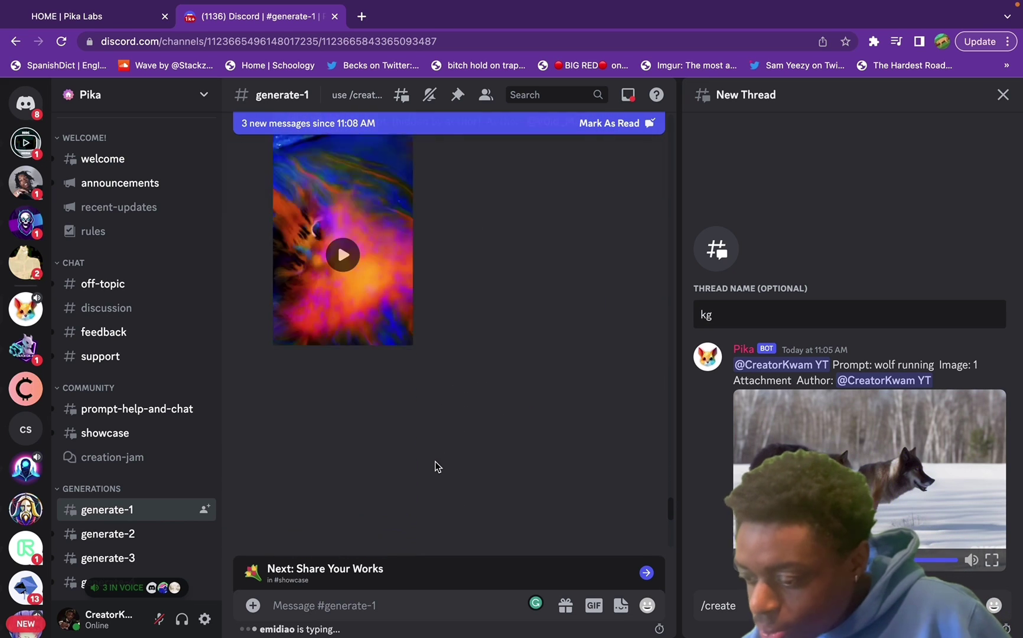
pyautogui.click(344, 313)
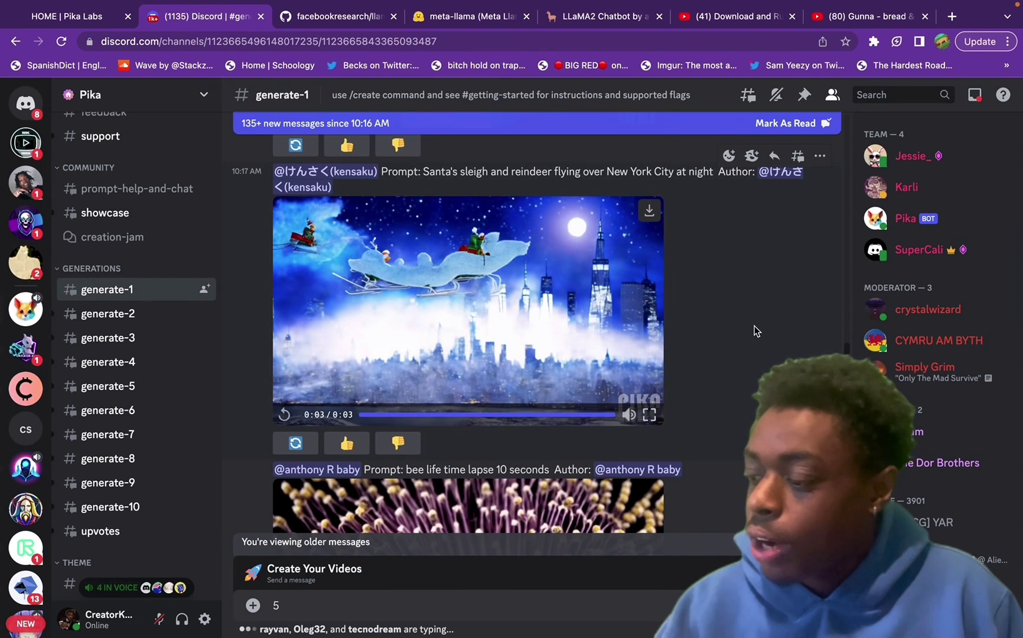
# Step: Replay the monkey dancing on mars video and play the boy looking embarrassed video
pyautogui.scroll(6, 756, 331)
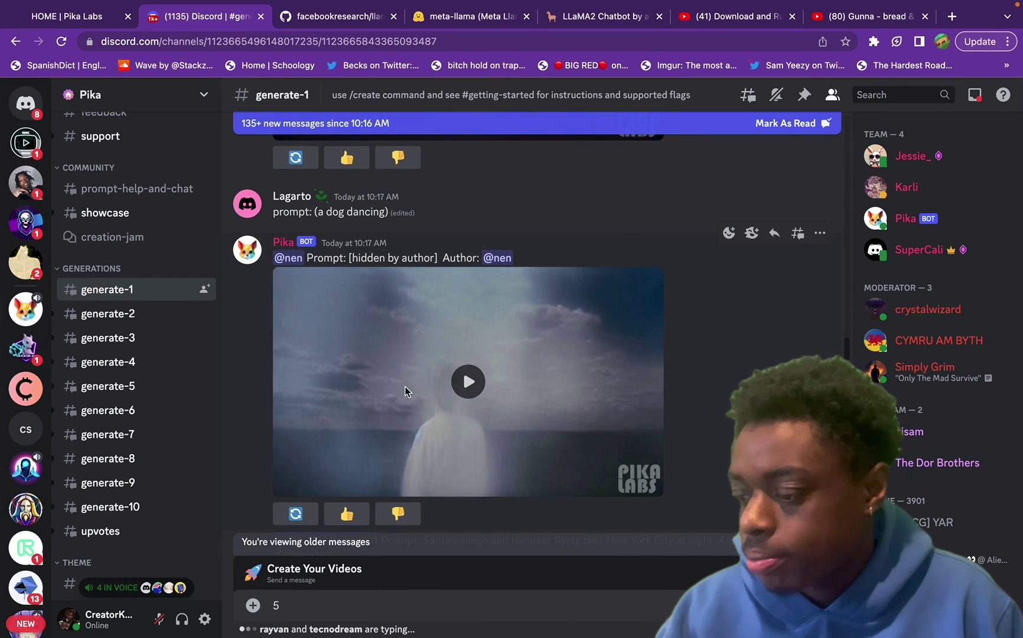
pyautogui.scroll(6, 414, 378)
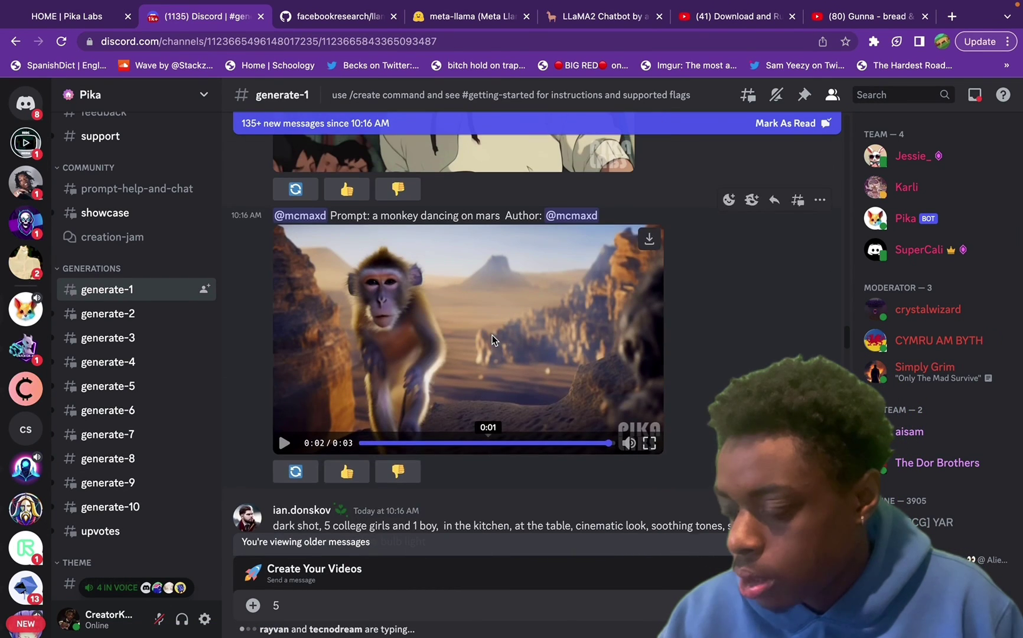
pyautogui.click(284, 443)
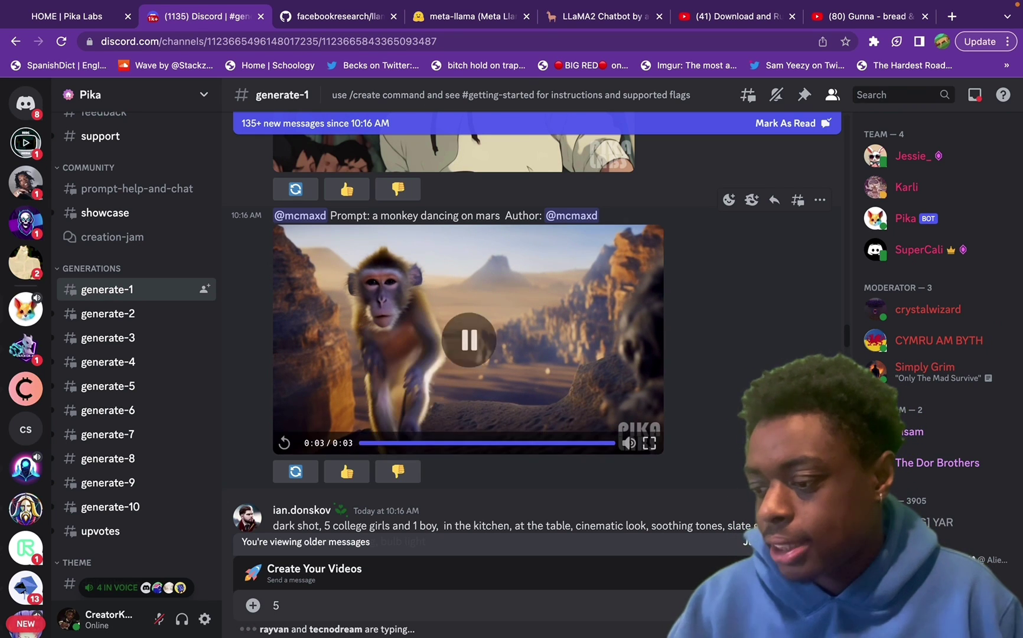
pyautogui.scroll(1, 466, 354)
pyautogui.scroll(6, 466, 331)
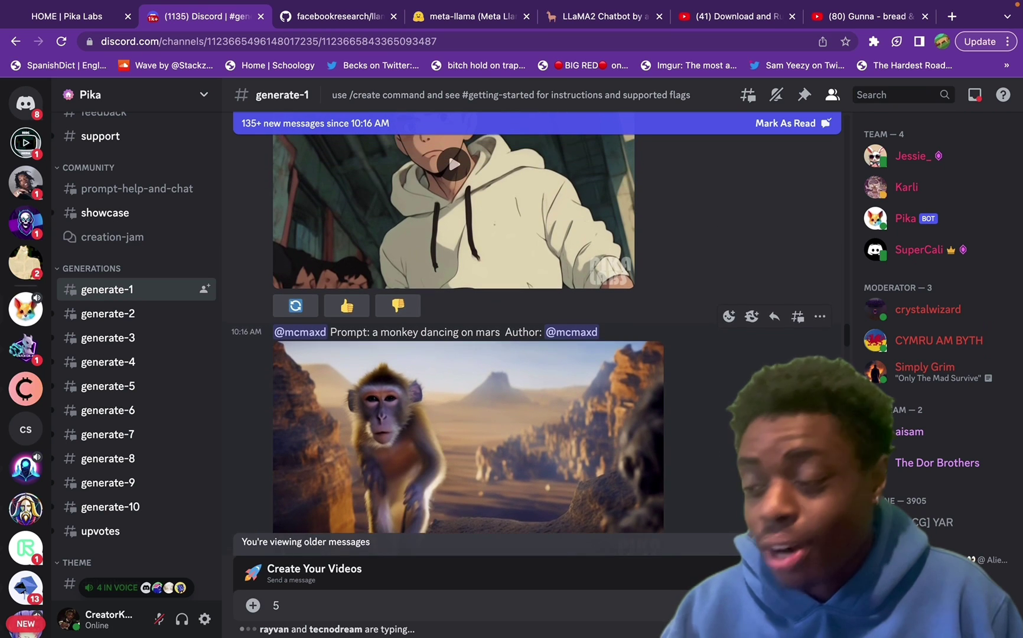
pyautogui.scroll(2, 457, 369)
pyautogui.click(457, 369)
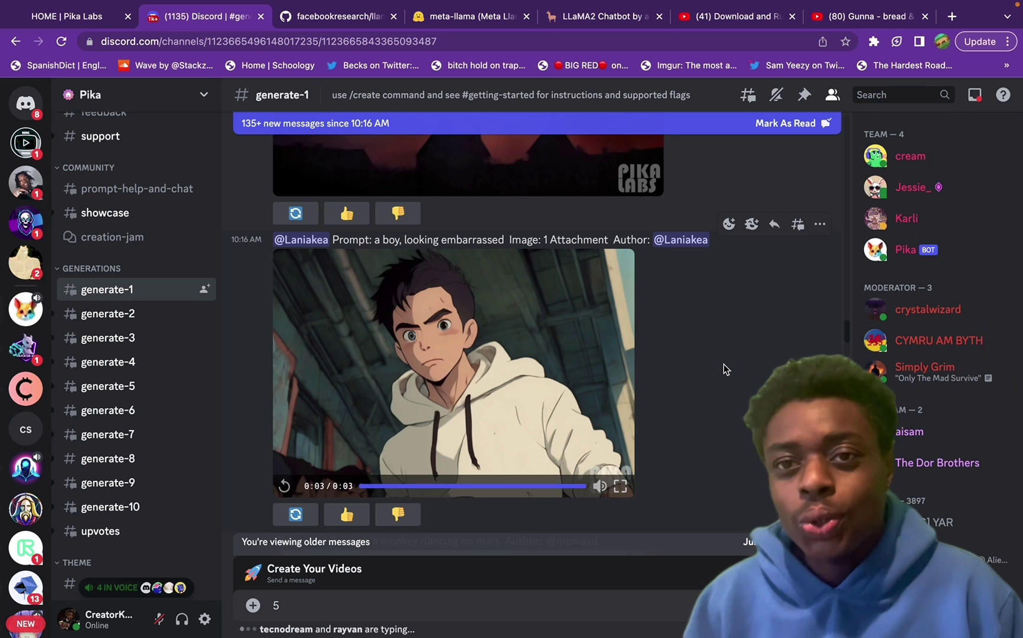
# Step: Play and then replay the woman walking in the street video
pyautogui.scroll(5, 723, 364)
pyautogui.scroll(2, 724, 366)
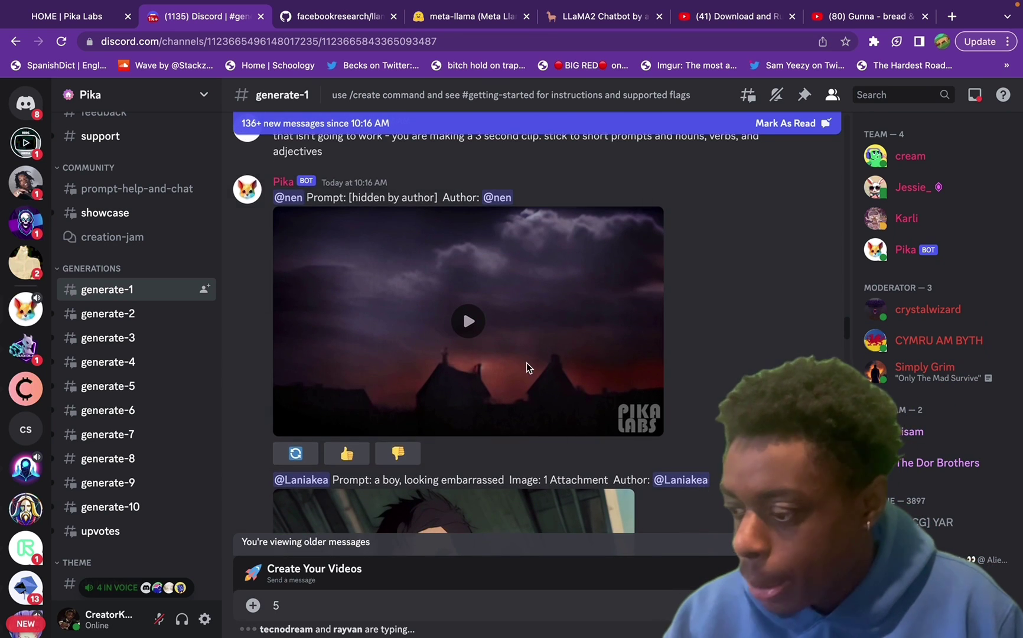
pyautogui.scroll(-15, 502, 390)
pyautogui.click(471, 420)
pyautogui.scroll(-2, 471, 417)
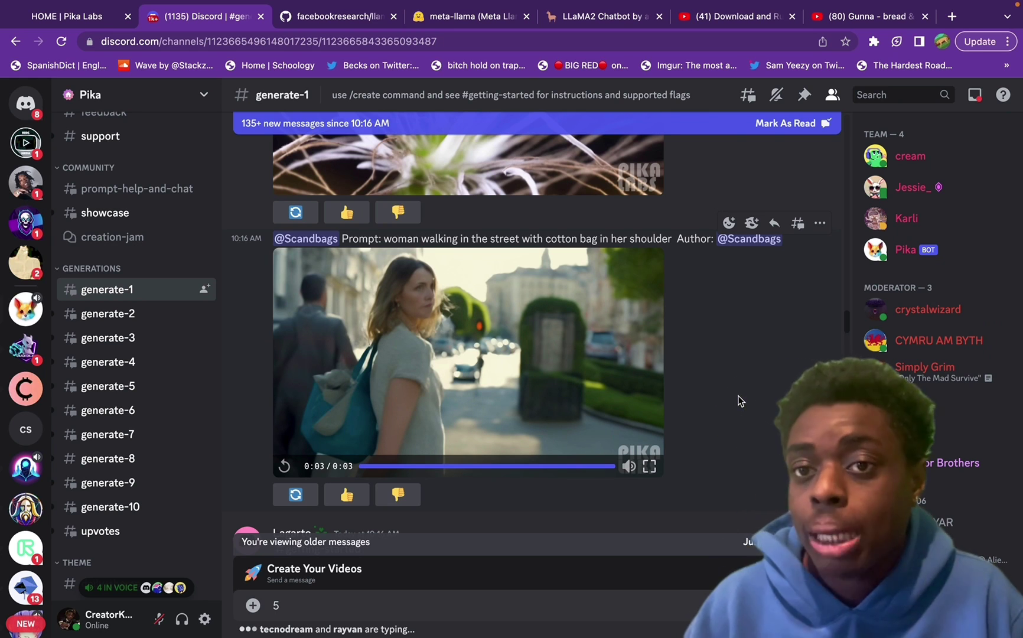
pyautogui.scroll(-9, 739, 402)
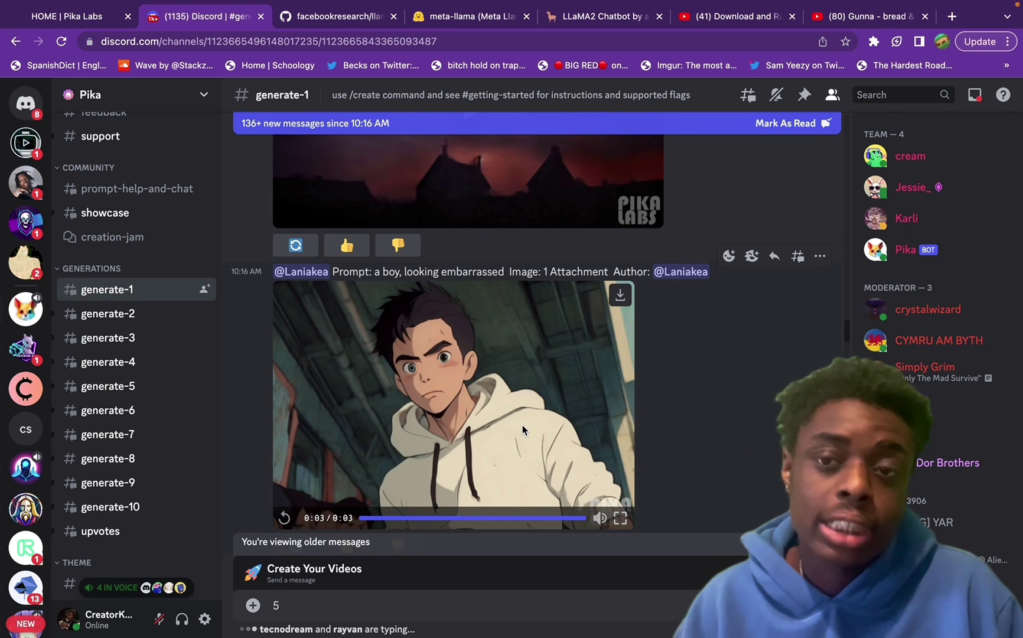
pyautogui.scroll(10, 522, 426)
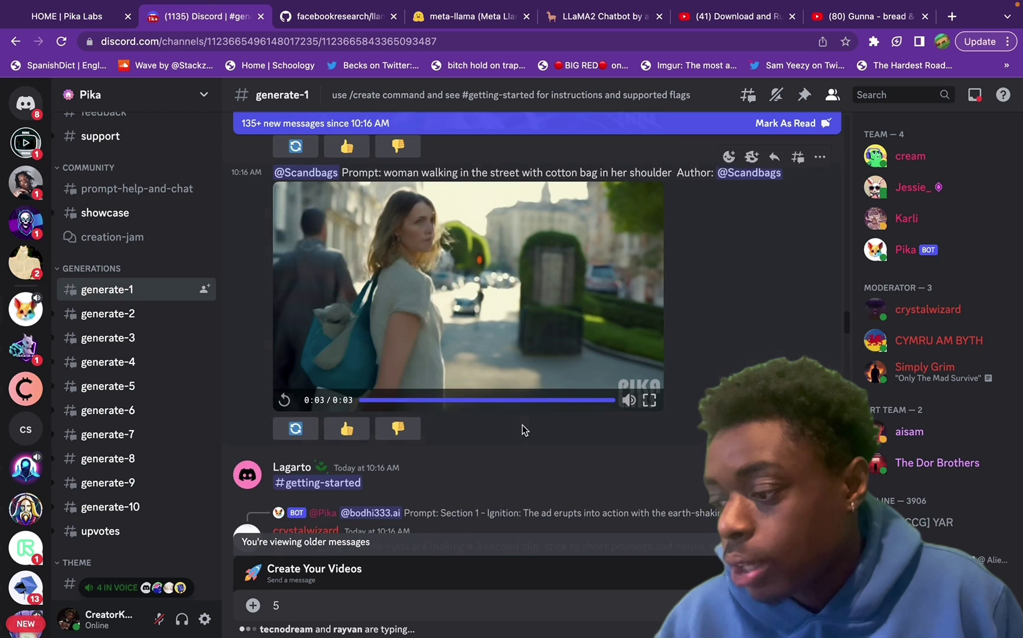
pyautogui.scroll(1, 523, 425)
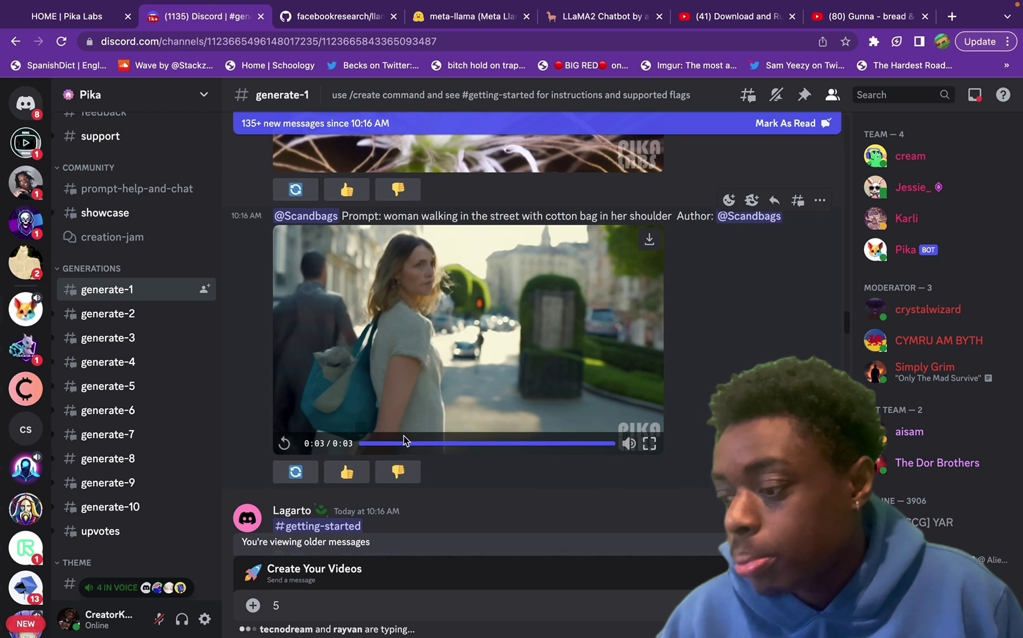
pyautogui.click(285, 445)
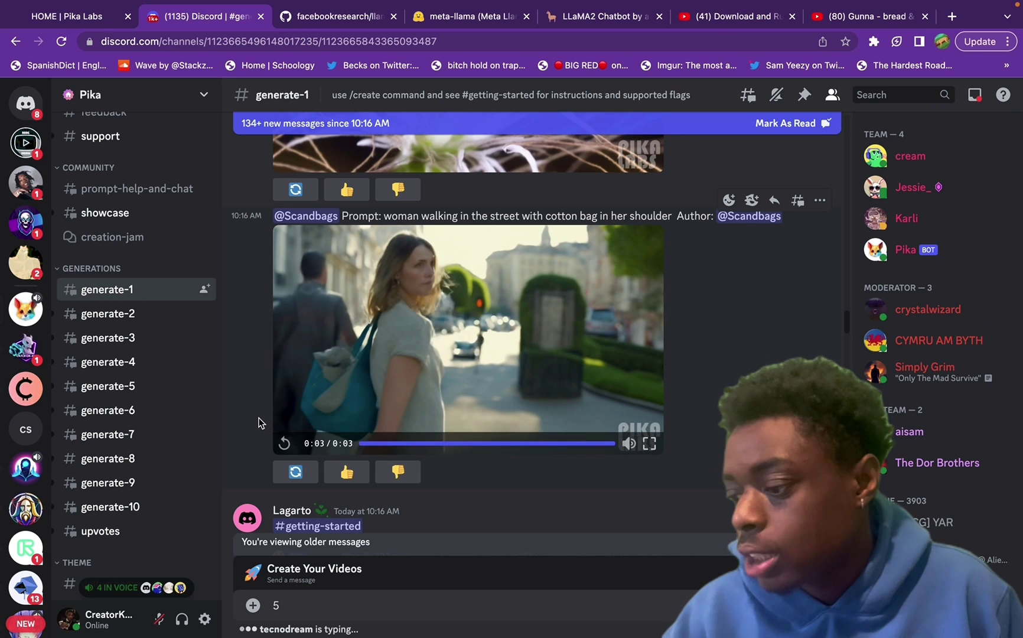
pyautogui.scroll(1, 259, 417)
pyautogui.scroll(2, 259, 417)
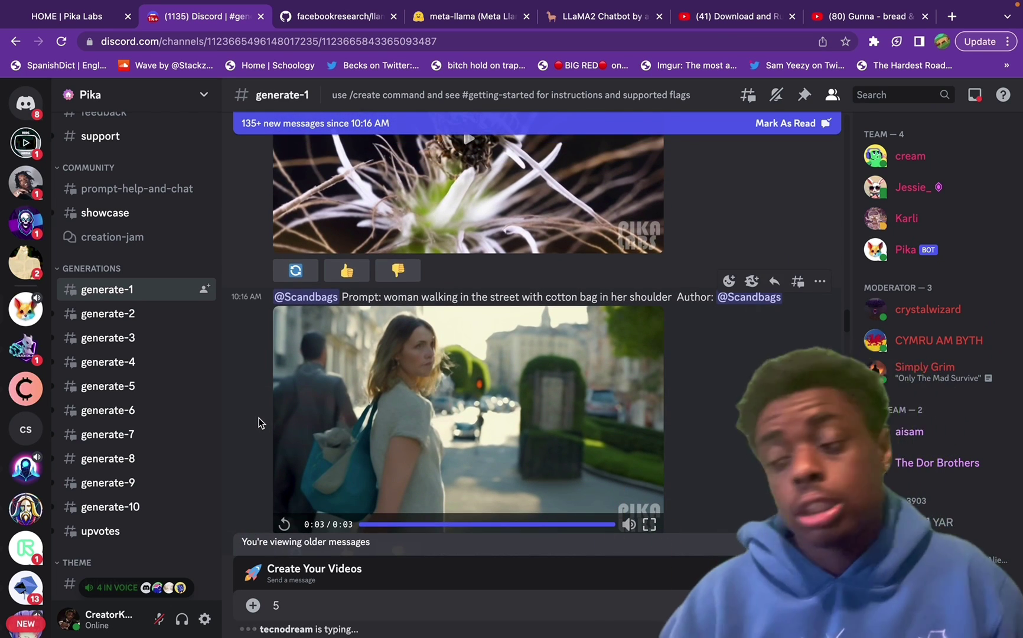
pyautogui.scroll(5, 258, 417)
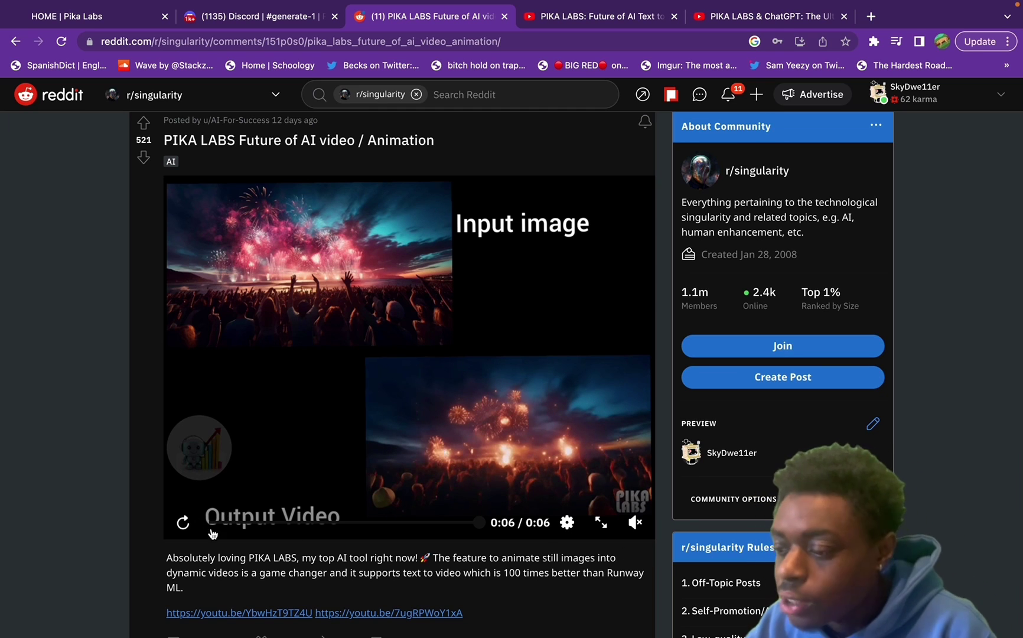
# Step: Rewind the Reddit post's demo video, replay it from the start, then pause it
pyautogui.click(281, 524)
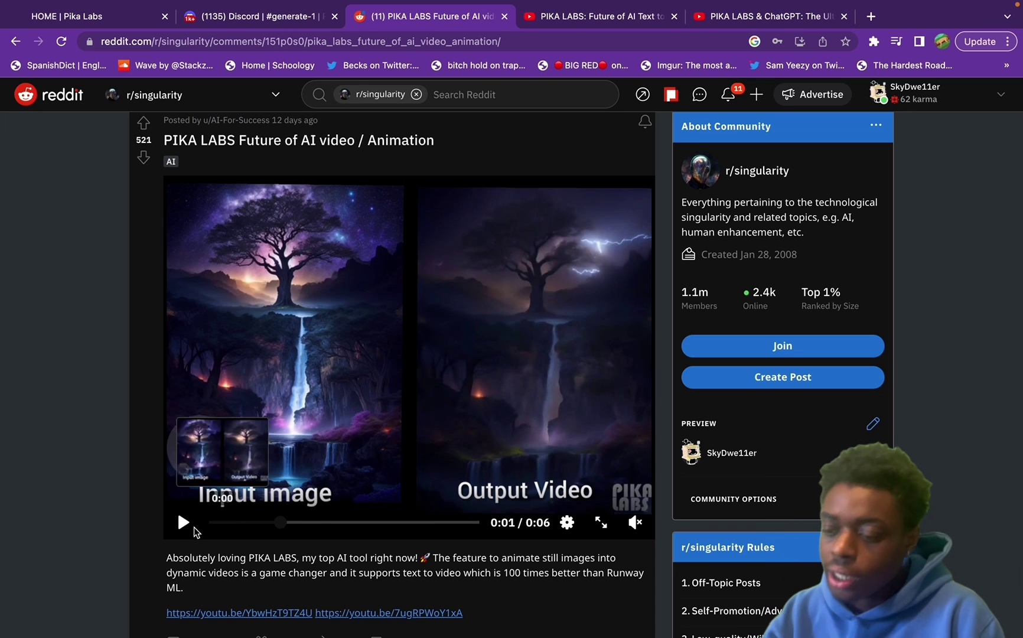
pyautogui.click(184, 525)
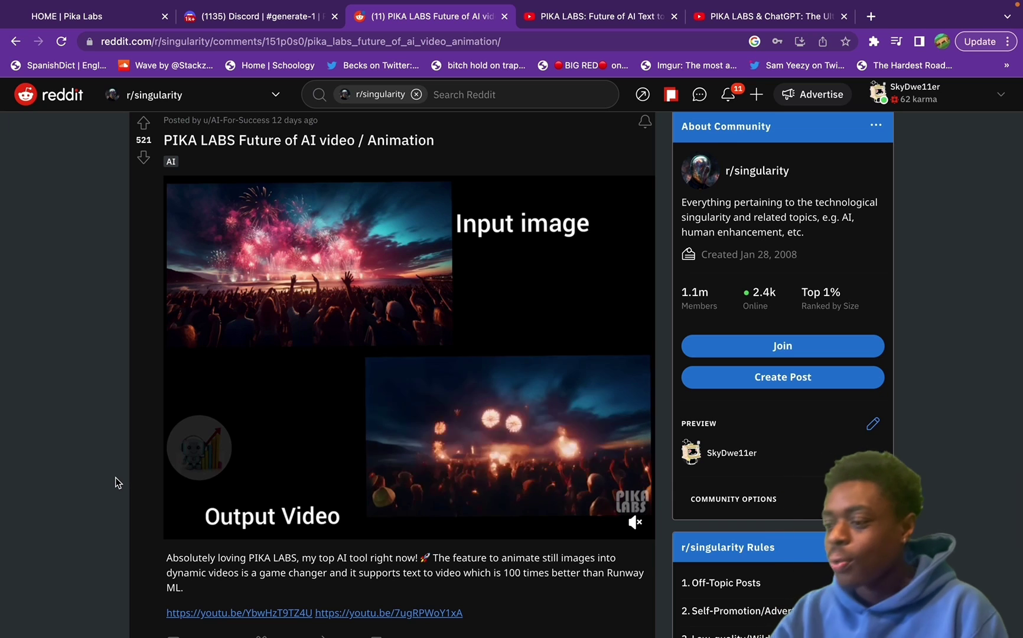
pyautogui.click(184, 523)
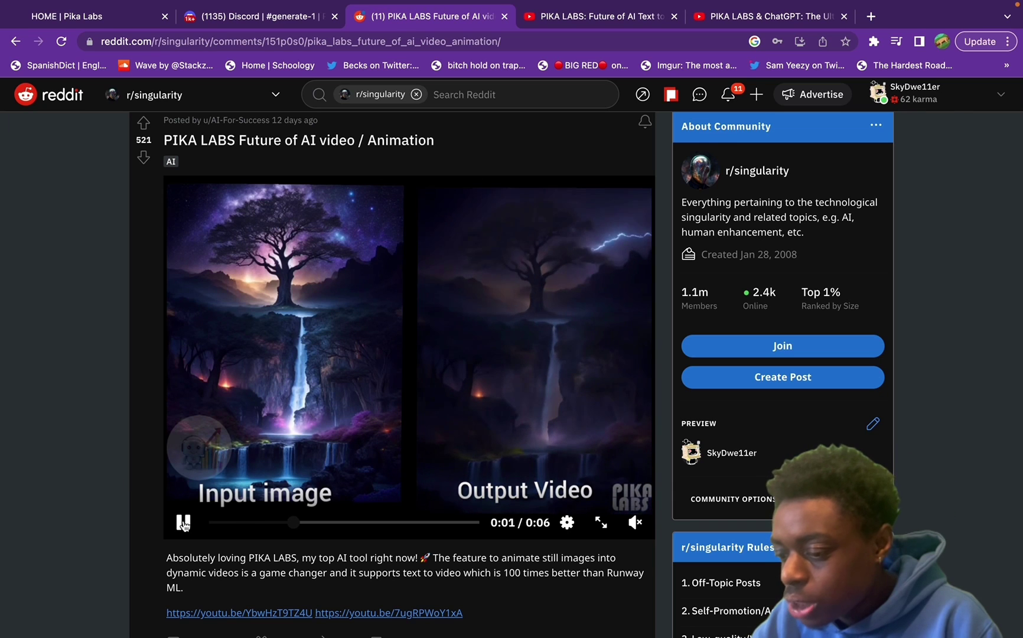
pyautogui.click(184, 524)
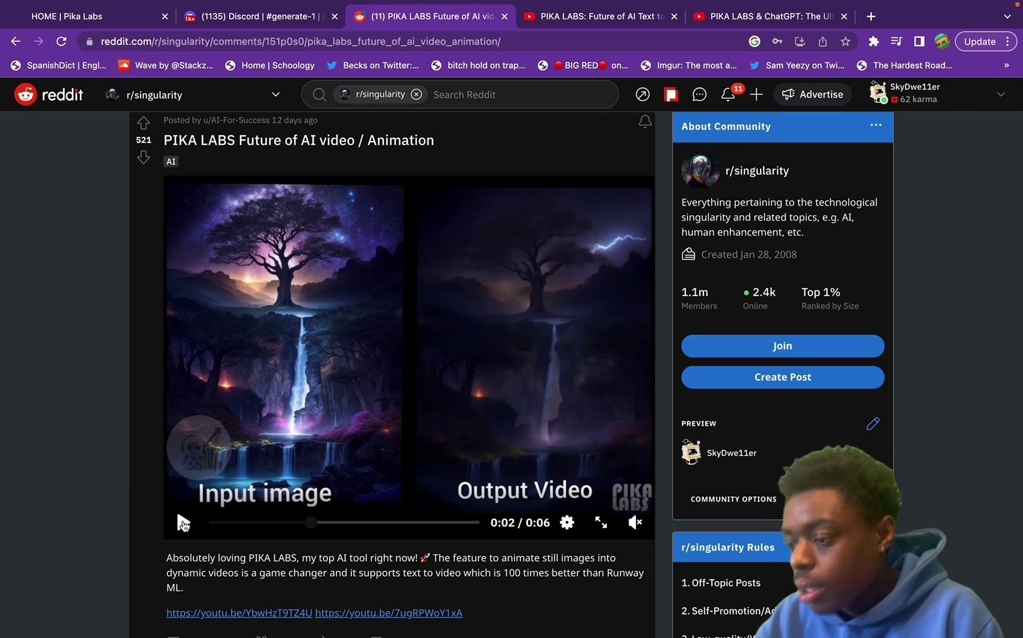